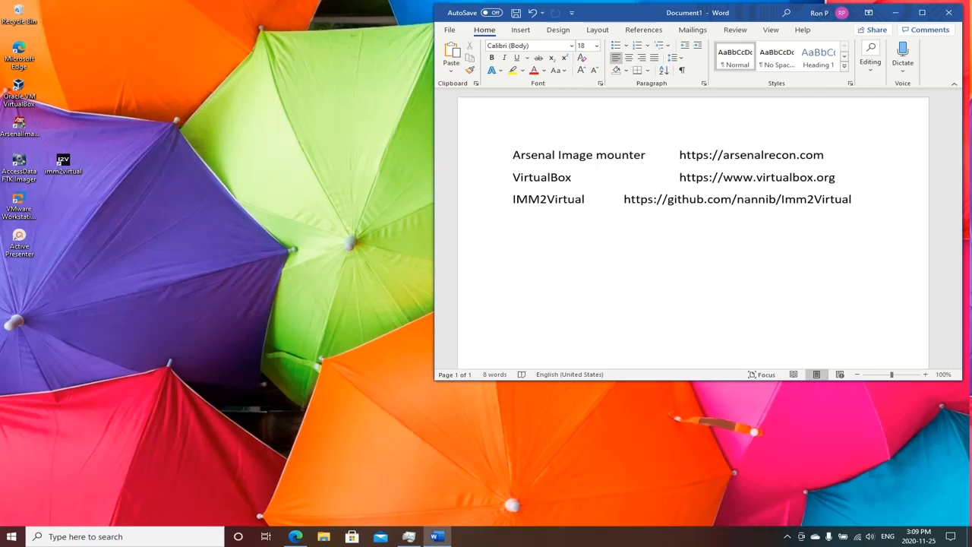
{"action": "left_click_drag", "start_coordinate": [513, 155], "coordinate": [905, 223]}
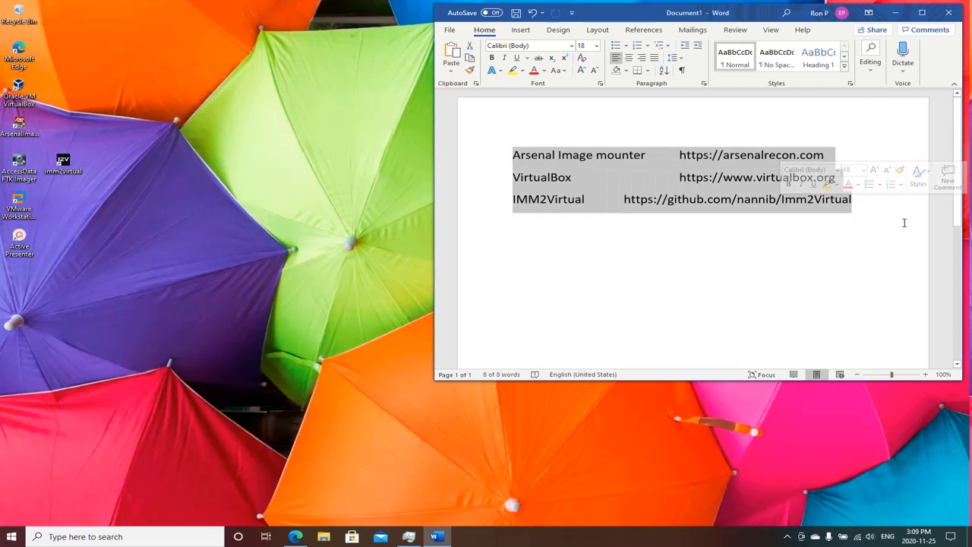
{"action": "left_click", "coordinate": [839, 257]}
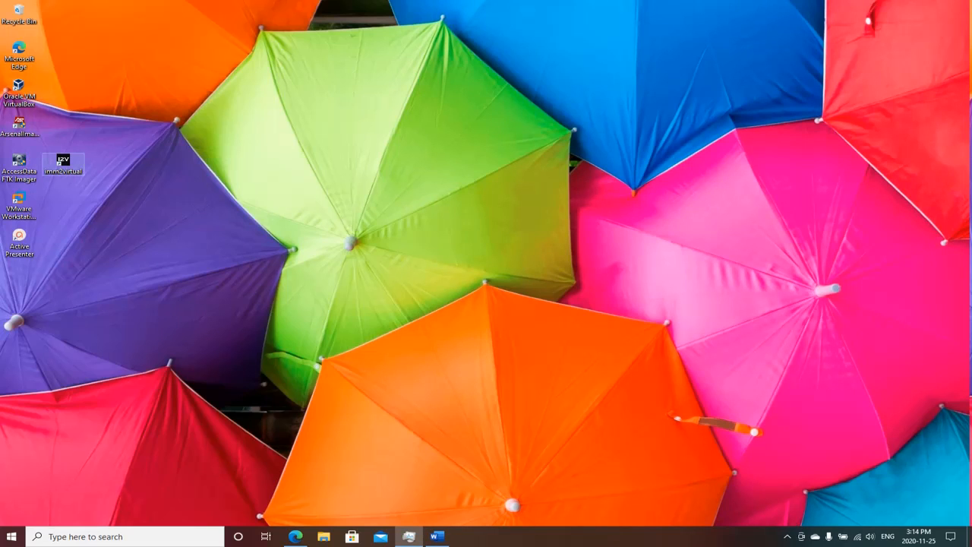
- Run Imm2Virtual as administrator and highlight the VBoxManage createrawvmdk command in its instructions
{"action": "right_click", "coordinate": [64, 164]}
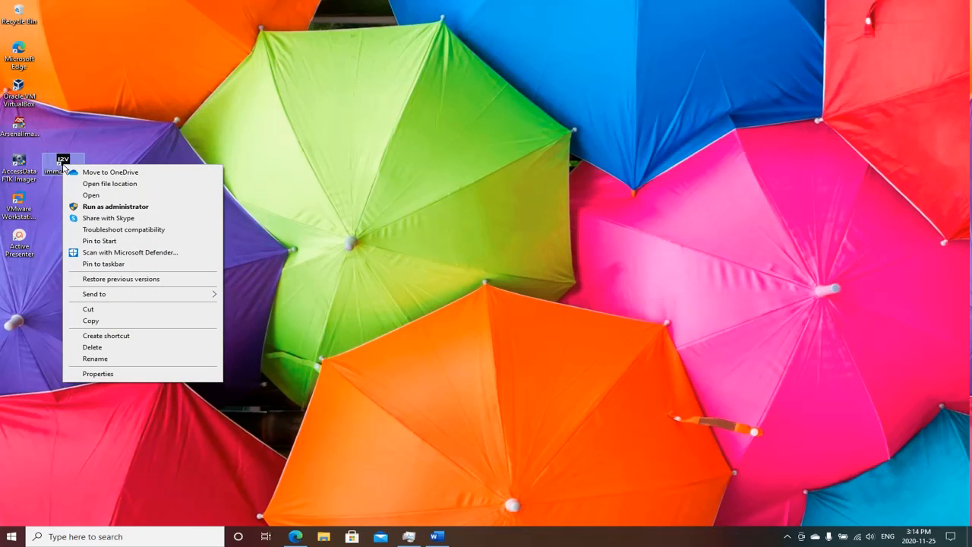
{"action": "left_click", "coordinate": [95, 207]}
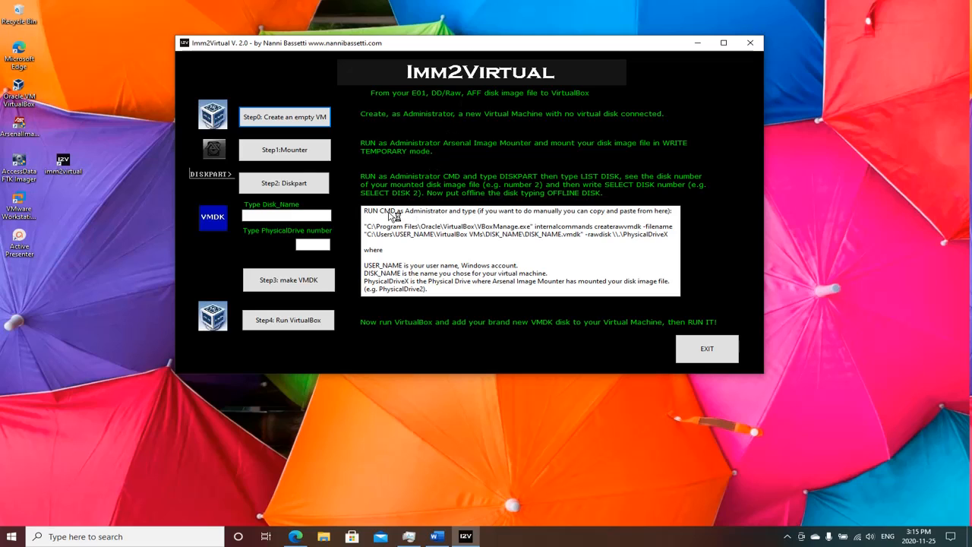
{"action": "left_click_drag", "start_coordinate": [367, 226], "coordinate": [460, 245]}
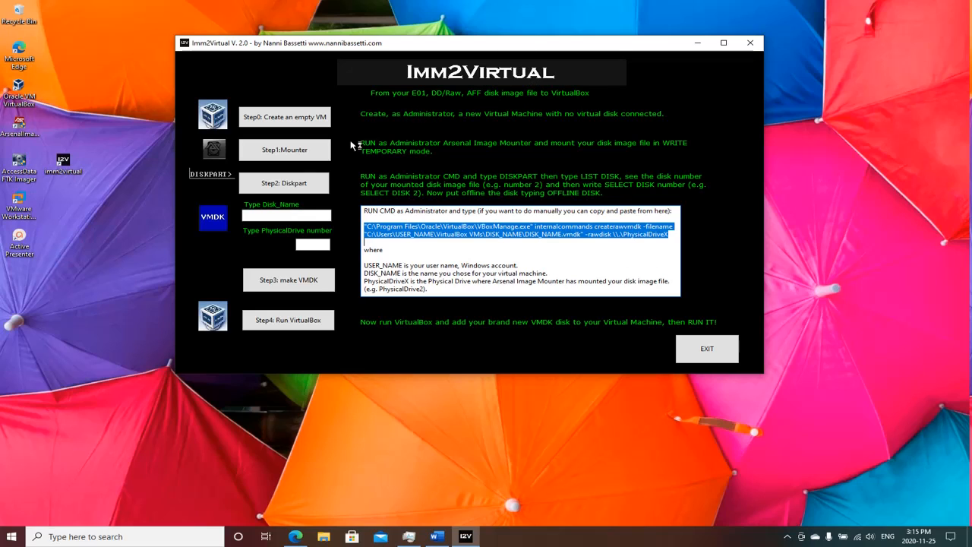
- Run Oracle VM VirtualBox as administrator to prepare an empty virtual machine
{"action": "left_click", "coordinate": [250, 118]}
{"action": "left_click", "coordinate": [519, 431]}
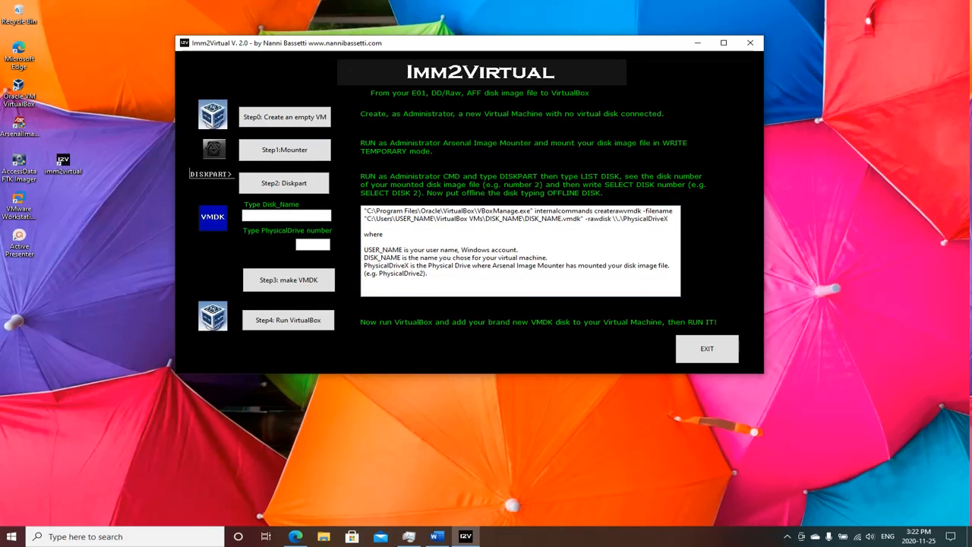
{"action": "right_click", "coordinate": [28, 101]}
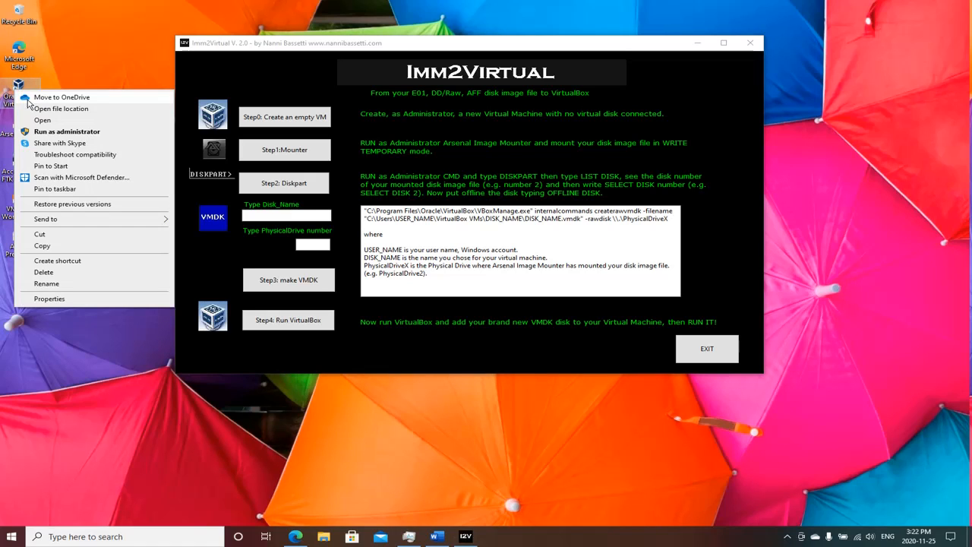
{"action": "left_click", "coordinate": [67, 132]}
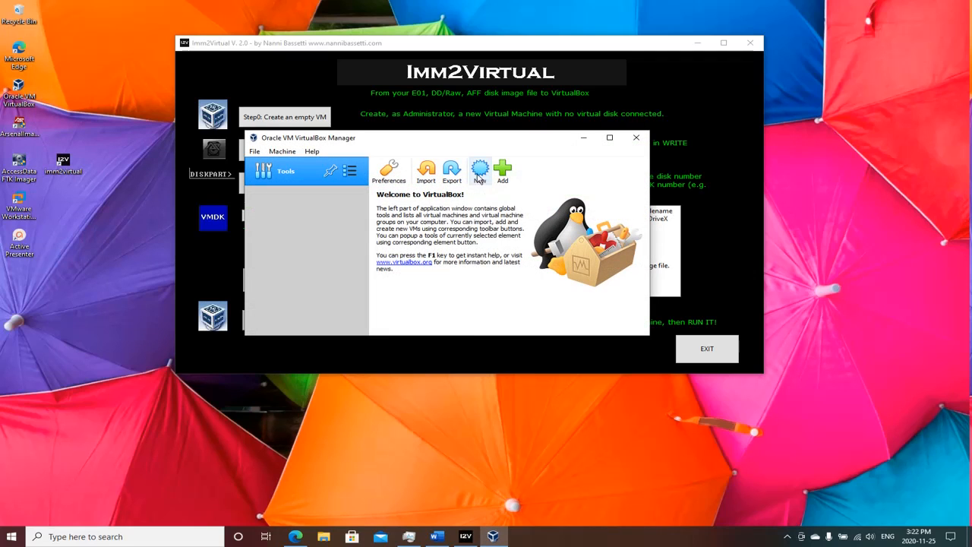
- Start a new virtual machine named pav with the version Windows 10 (64-bit) and proceed to its memory settings
{"action": "left_click", "coordinate": [481, 170]}
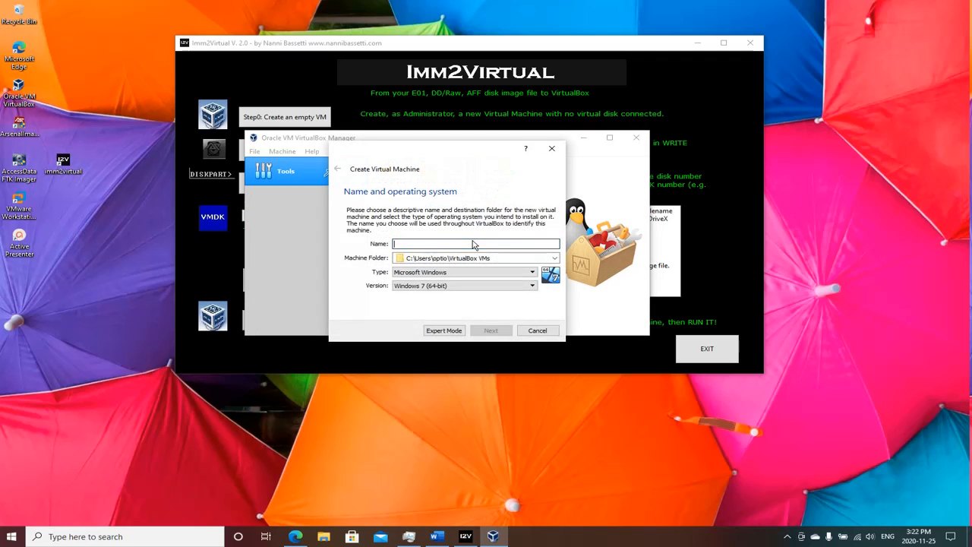
{"action": "type", "text": "pav"}
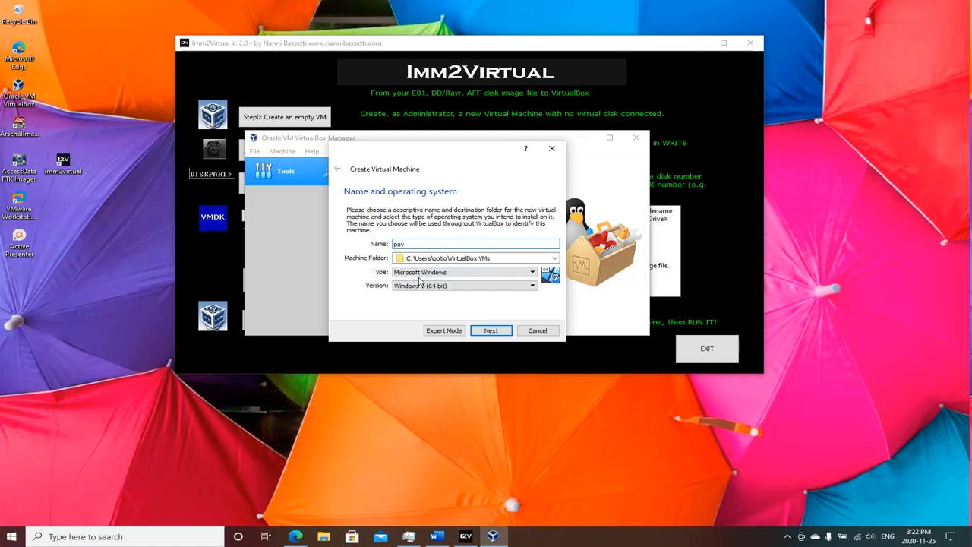
{"action": "left_click", "coordinate": [533, 286]}
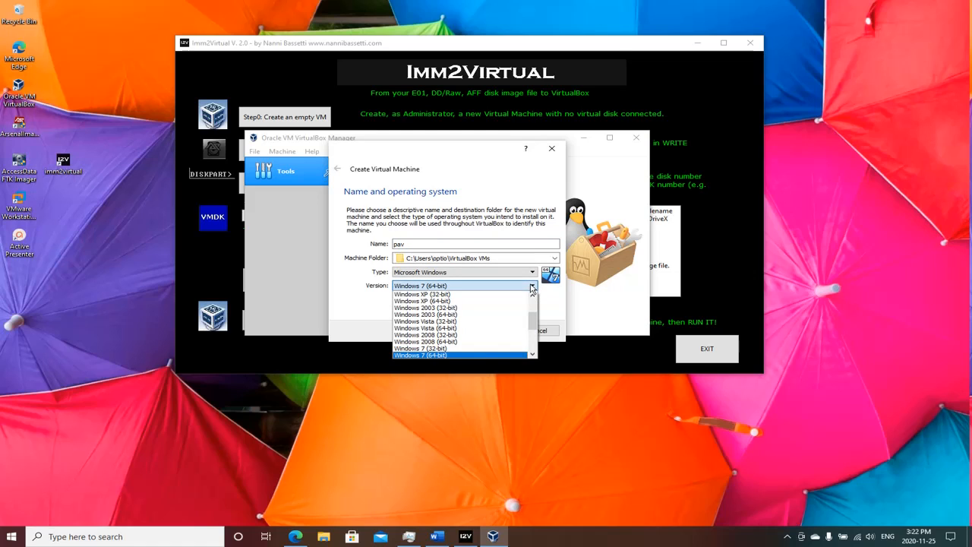
{"action": "scroll", "coordinate": [500, 336], "scroll_direction": "down", "scroll_amount": 3}
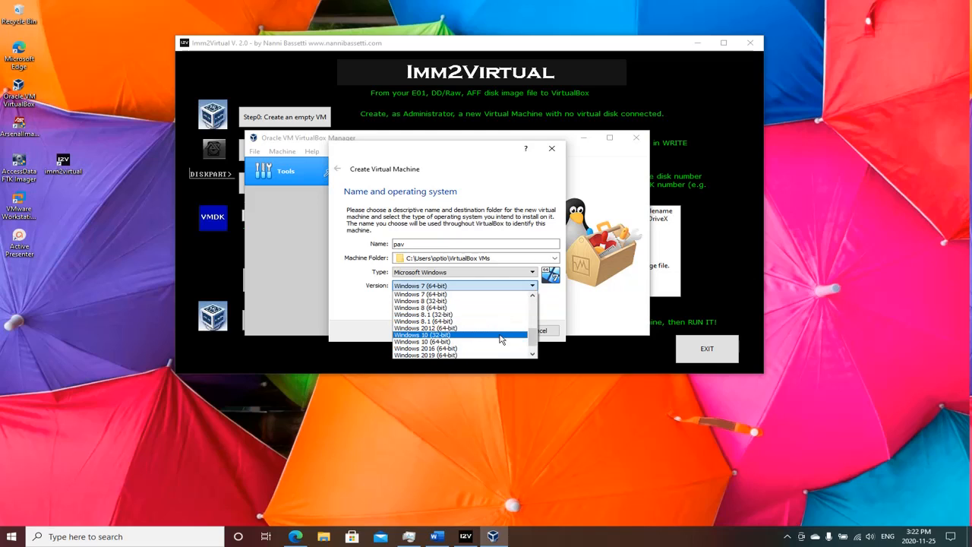
{"action": "left_click", "coordinate": [462, 343]}
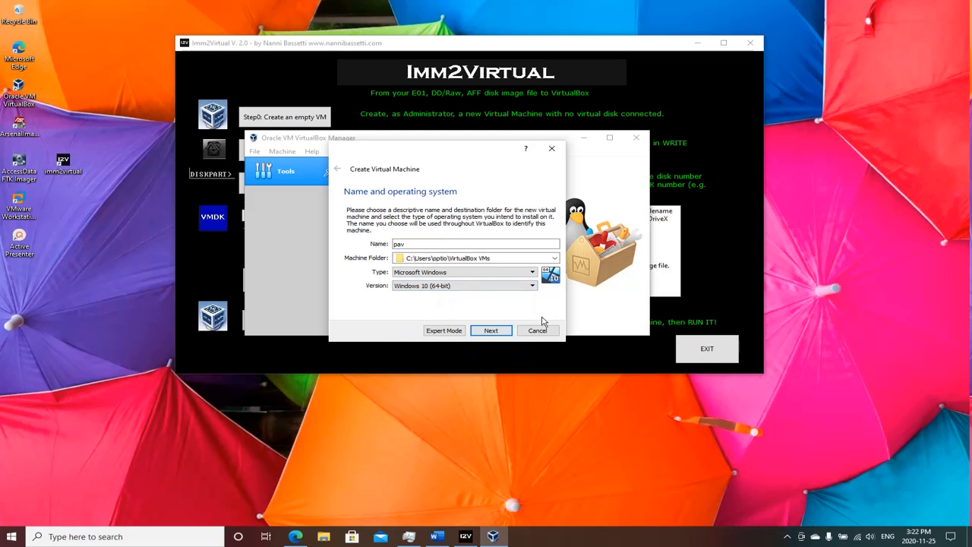
{"action": "left_click", "coordinate": [500, 332]}
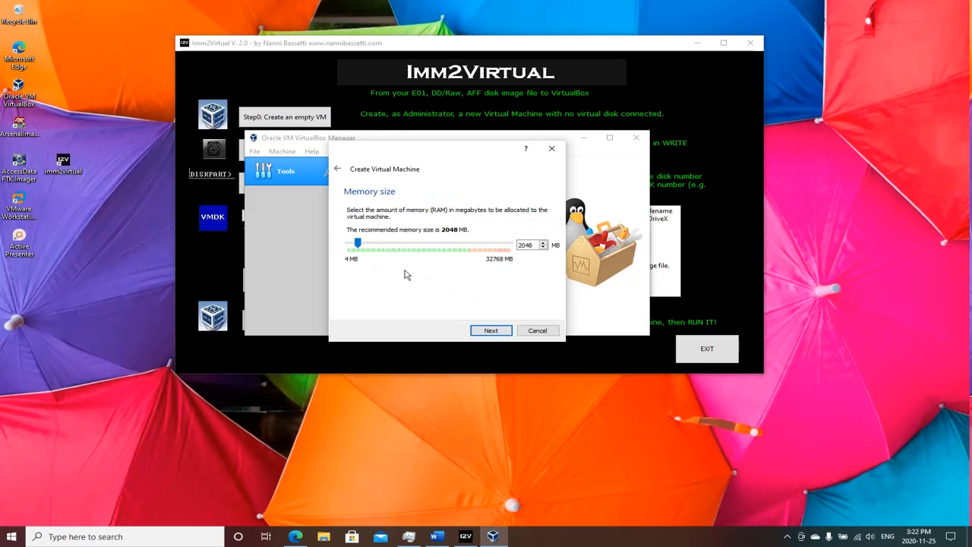
- Set the virtual machine's memory to 8192 MB and create it without adding a virtual hard disk
{"action": "left_click_drag", "start_coordinate": [357, 243], "coordinate": [388, 244]}
{"action": "left_click", "coordinate": [491, 332]}
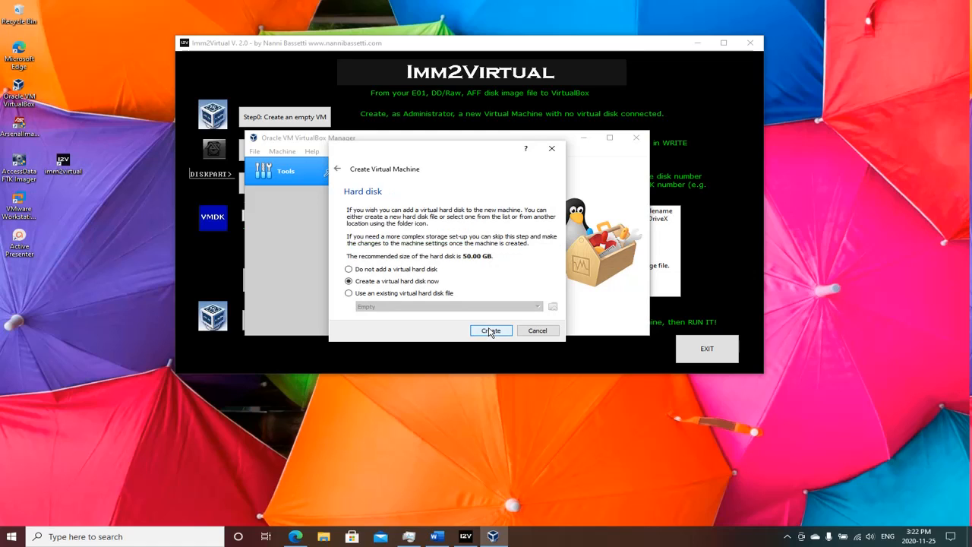
{"action": "left_click", "coordinate": [349, 270]}
{"action": "left_click", "coordinate": [490, 331]}
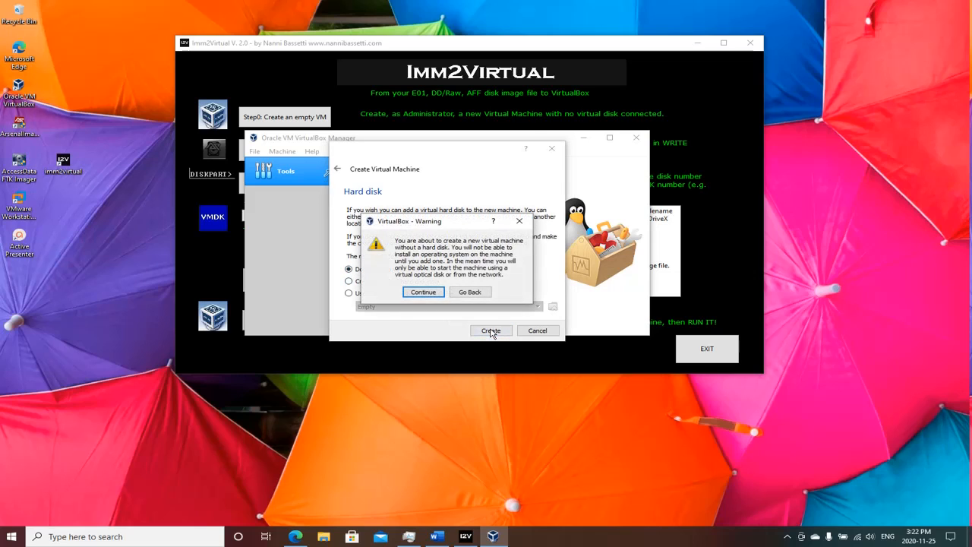
{"action": "left_click", "coordinate": [432, 293]}
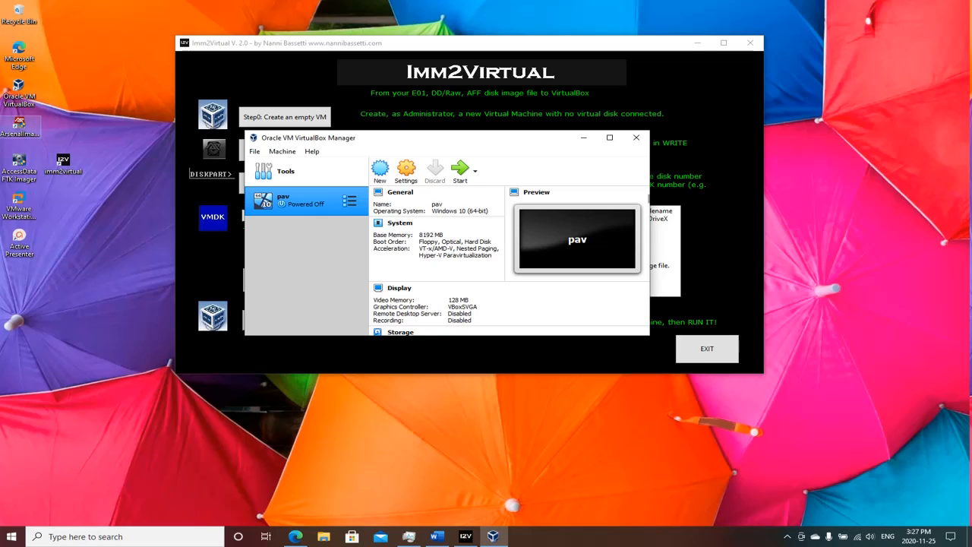
- Run Arsenal Image Mounter as administrator
{"action": "right_click", "coordinate": [18, 127]}
{"action": "left_click", "coordinate": [45, 166]}
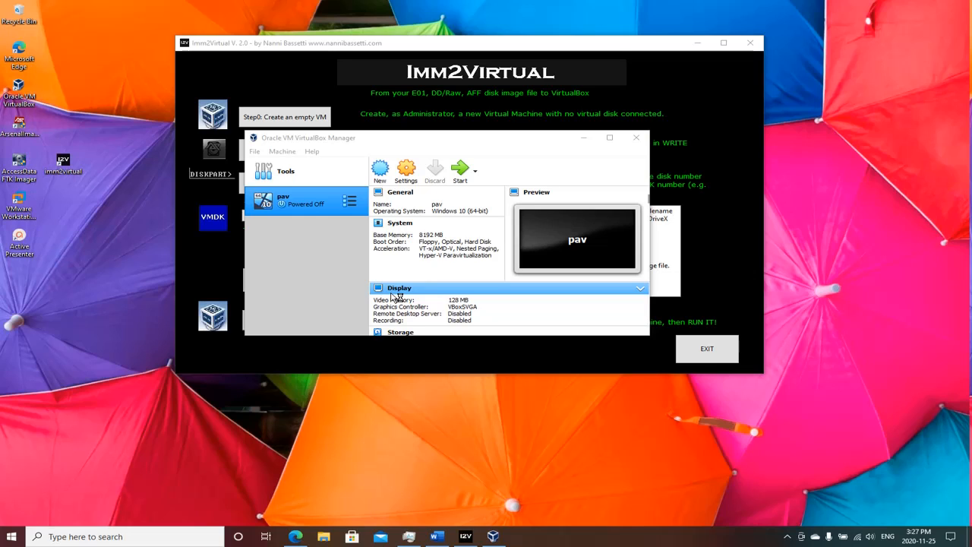
{"action": "left_click", "coordinate": [479, 385]}
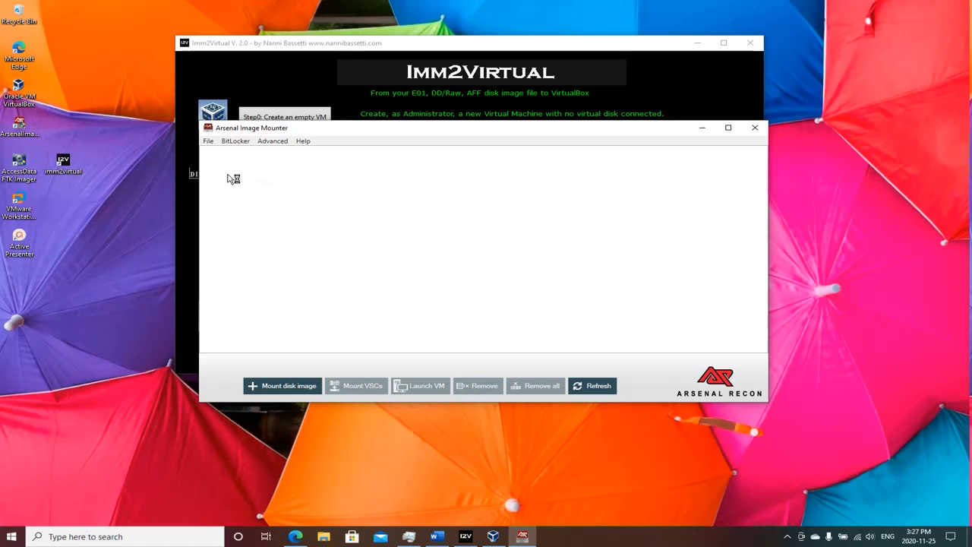
- Choose the disk image pav.E01 from the pav folder on drive E: for mounting
{"action": "left_click", "coordinate": [289, 386]}
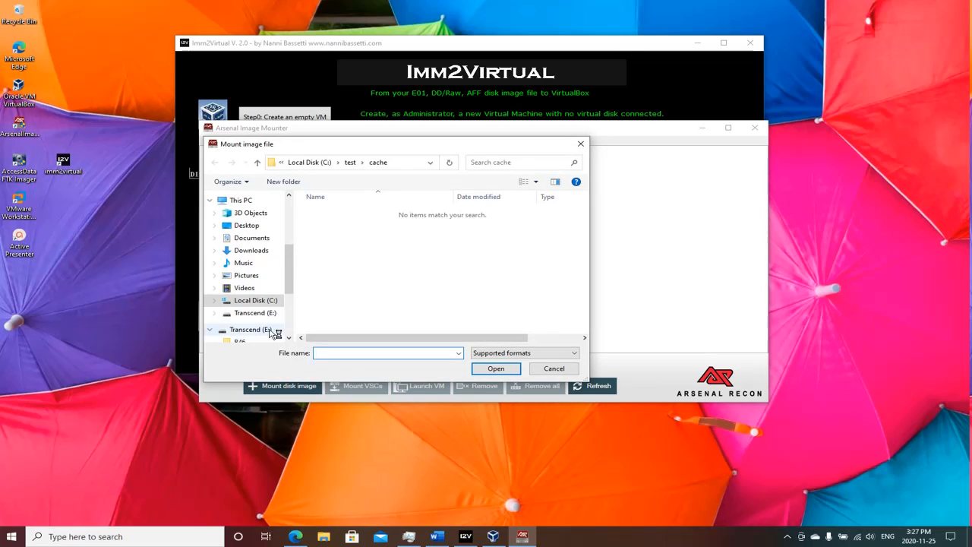
{"action": "left_click", "coordinate": [274, 332]}
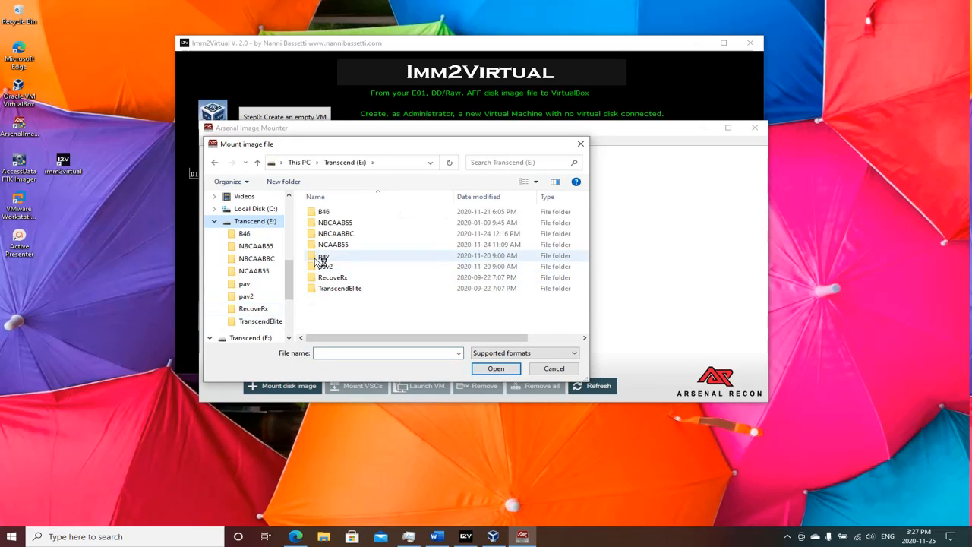
{"action": "double_click", "coordinate": [321, 258]}
{"action": "double_click", "coordinate": [314, 215]}
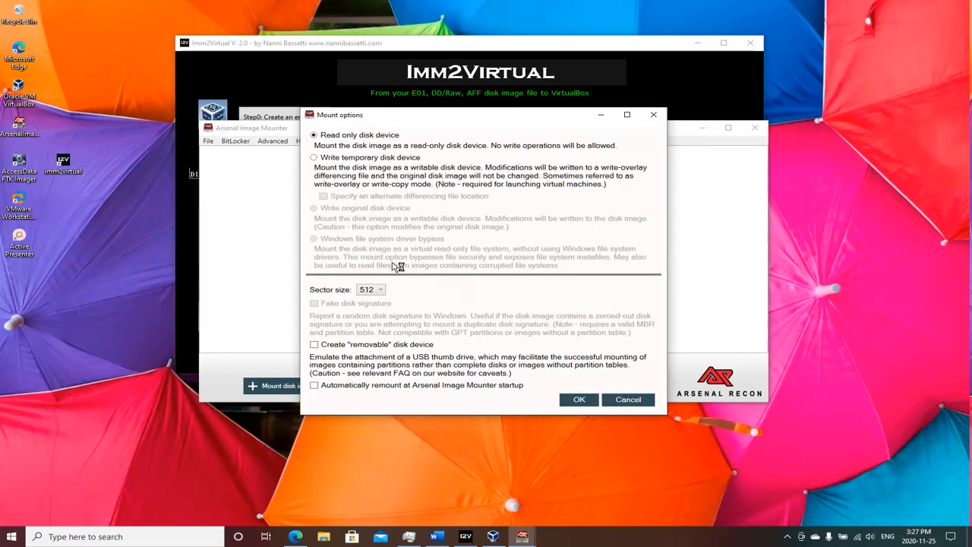
- Set the image to mount as a write temporary disk device with an alternate differencing file location
{"action": "left_click", "coordinate": [317, 159]}
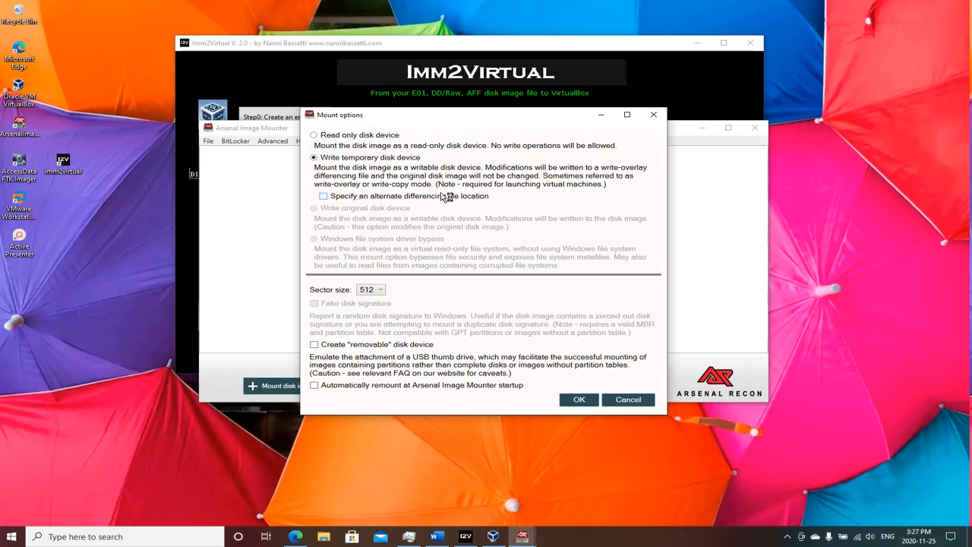
{"action": "left_click", "coordinate": [324, 198]}
{"action": "left_click", "coordinate": [579, 400]}
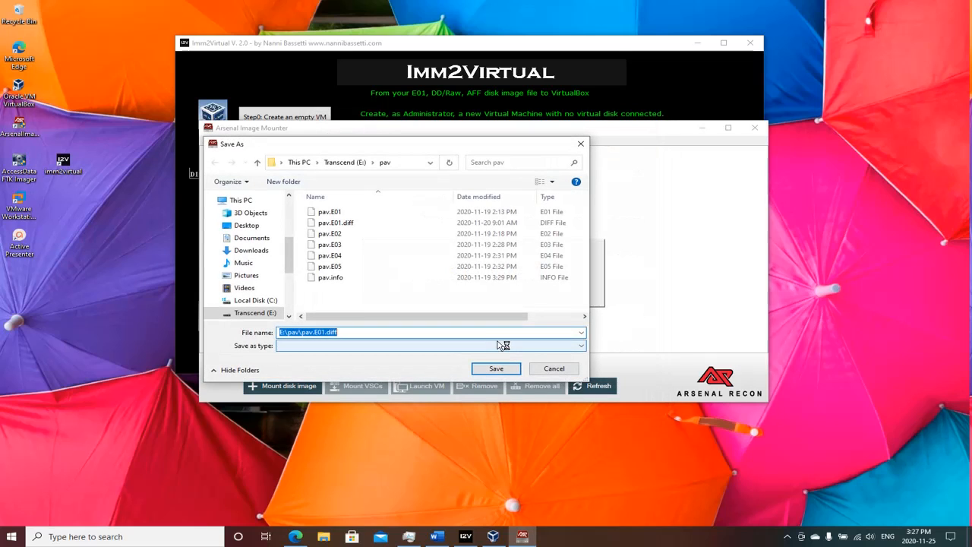
- Save the differencing file pav.E01.diff in c:\test\cache and bring the mounted virtual disk online
{"action": "type", "text": "c:\\test\\ca"}
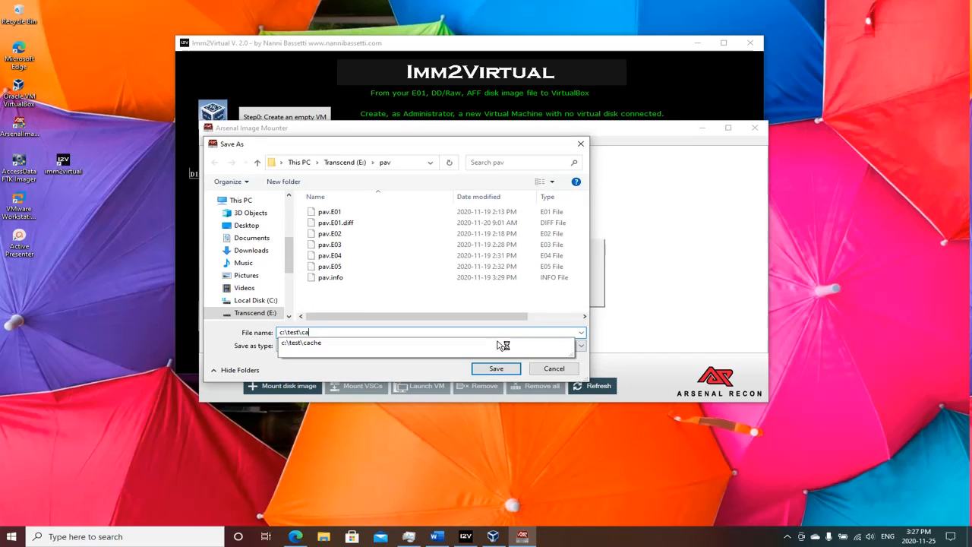
{"action": "type", "text": "che"}
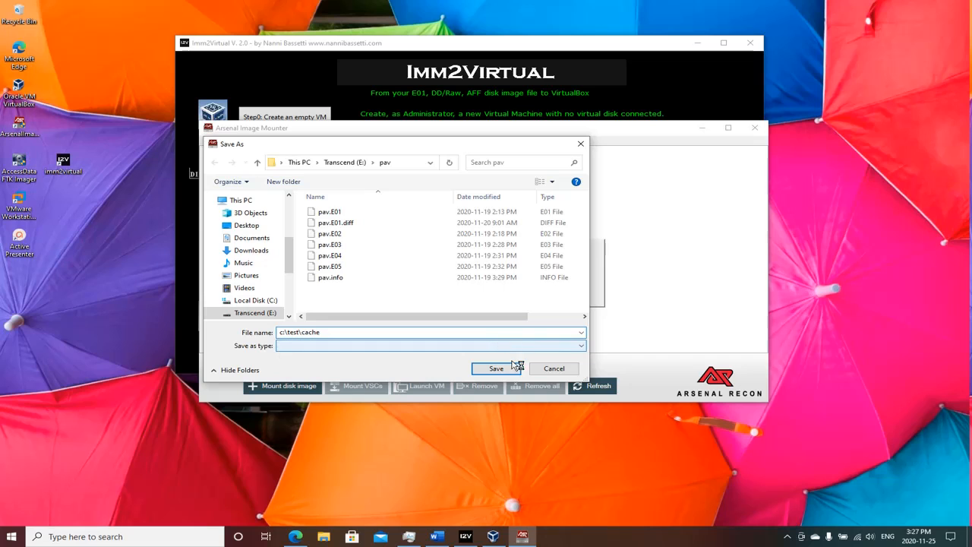
{"action": "left_click", "coordinate": [516, 368]}
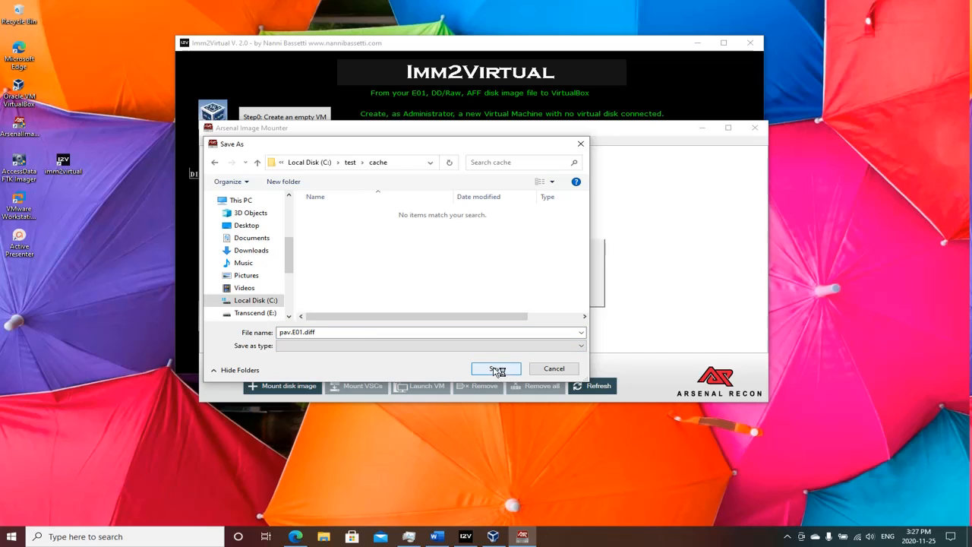
{"action": "left_click", "coordinate": [497, 369]}
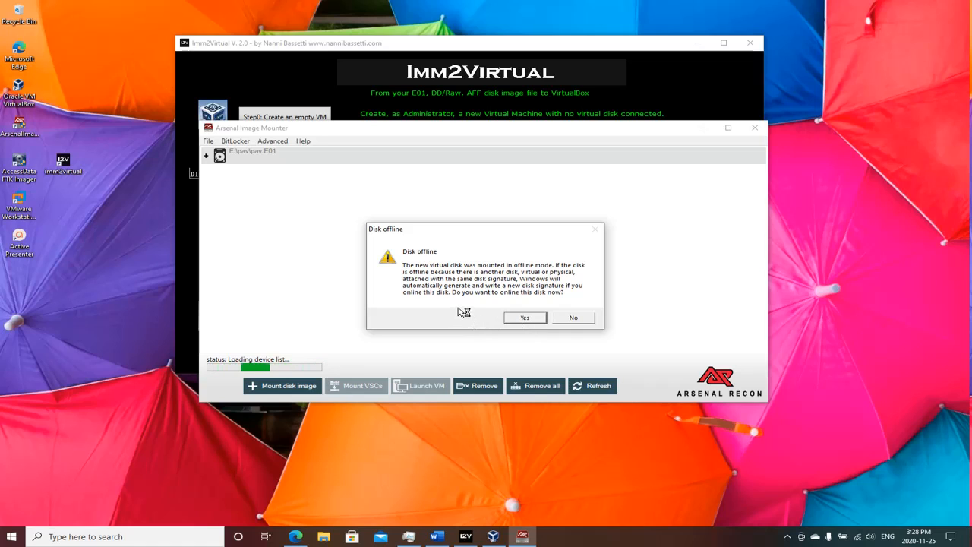
{"action": "left_click", "coordinate": [524, 319]}
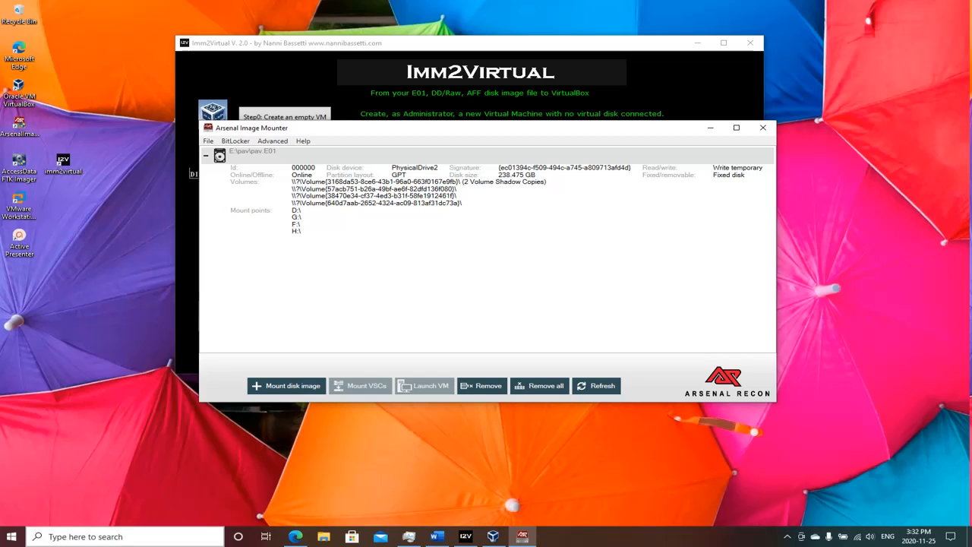
- Open Command Prompt as administrator and start diskpart
{"action": "left_click", "coordinate": [10, 538]}
{"action": "type", "text": "cmd"}
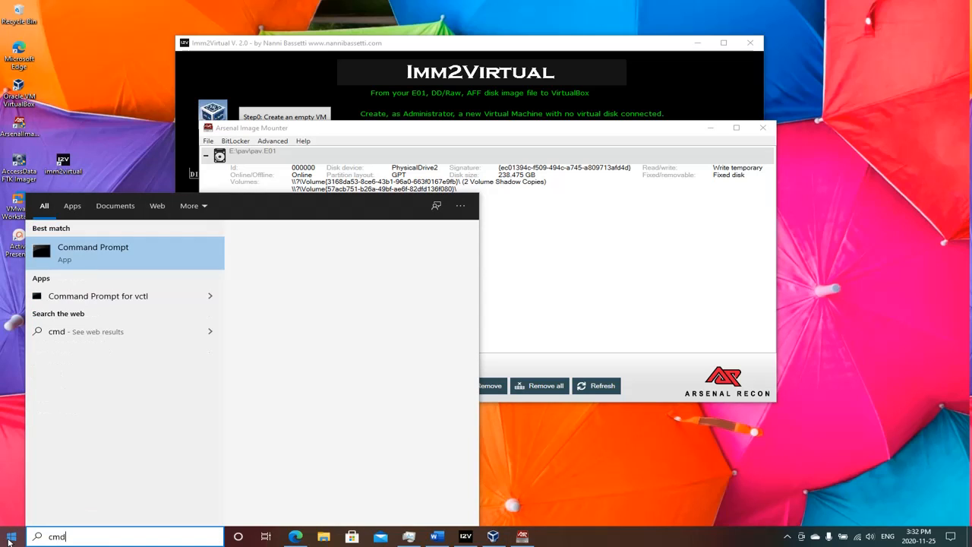
{"action": "left_click", "coordinate": [316, 351]}
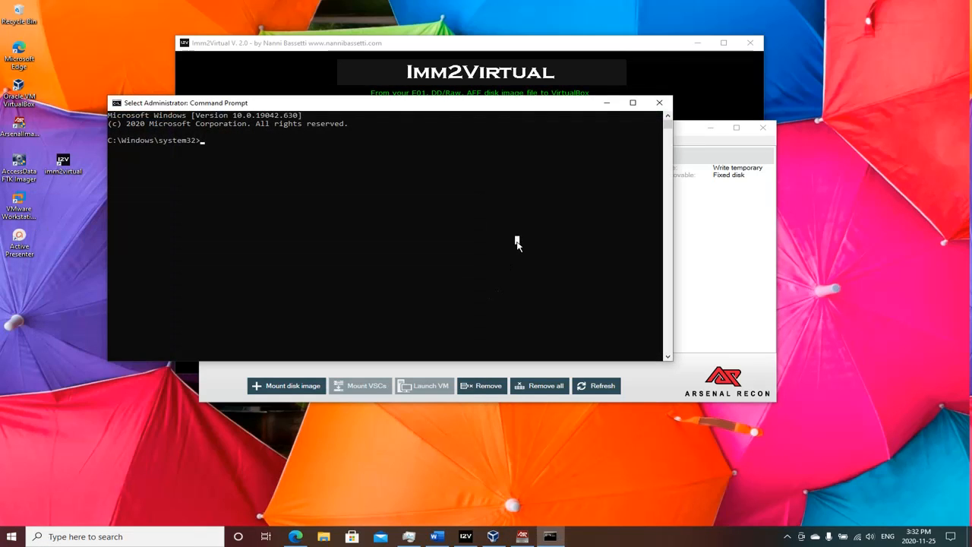
{"action": "type", "text": "disk"}
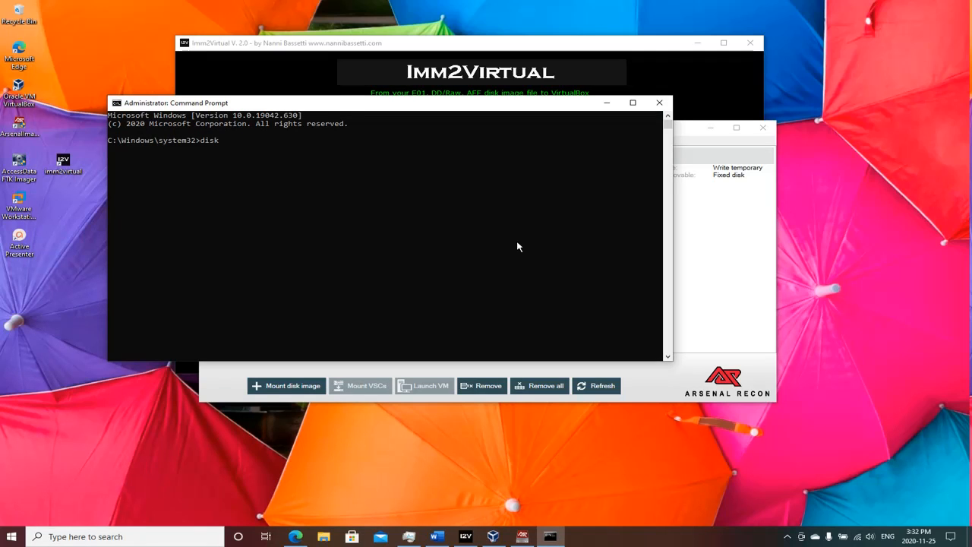
{"action": "type", "text": "part"}
{"action": "key", "text": "Return"}
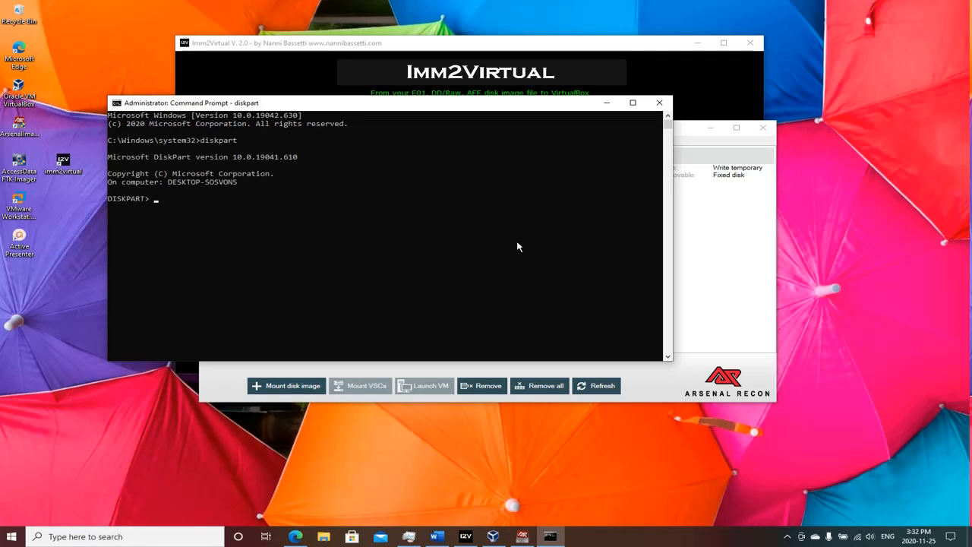
- List the disks in diskpart and select disk 2, the mounted image
{"action": "type", "text": "list disk"}
{"action": "key", "text": "Return"}
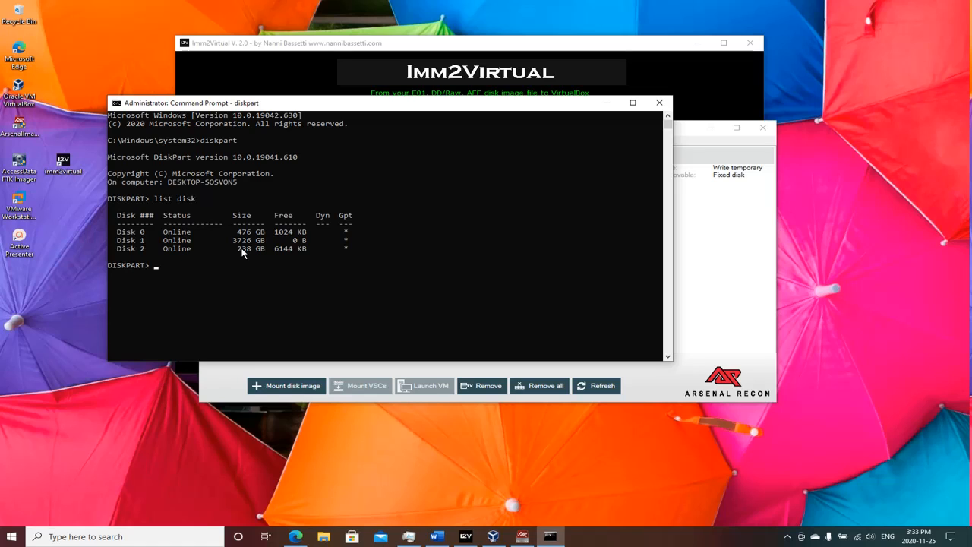
{"action": "type", "text": "select disk 2"}
{"action": "key", "text": "Return"}
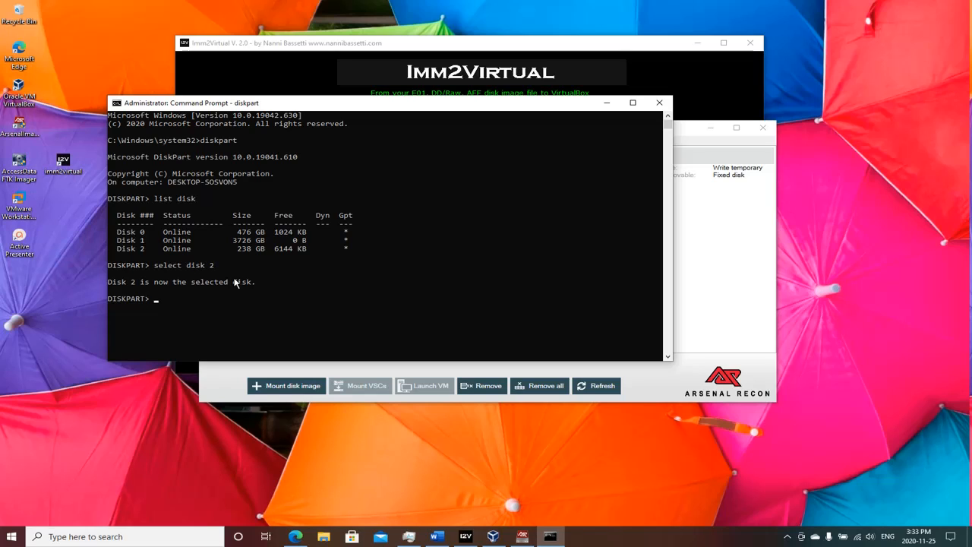
- Take the selected disk offline in diskpart, and use Imm2Virtual to make a VMDK named pav for physical drive 2
{"action": "type", "text": "offline disk"}
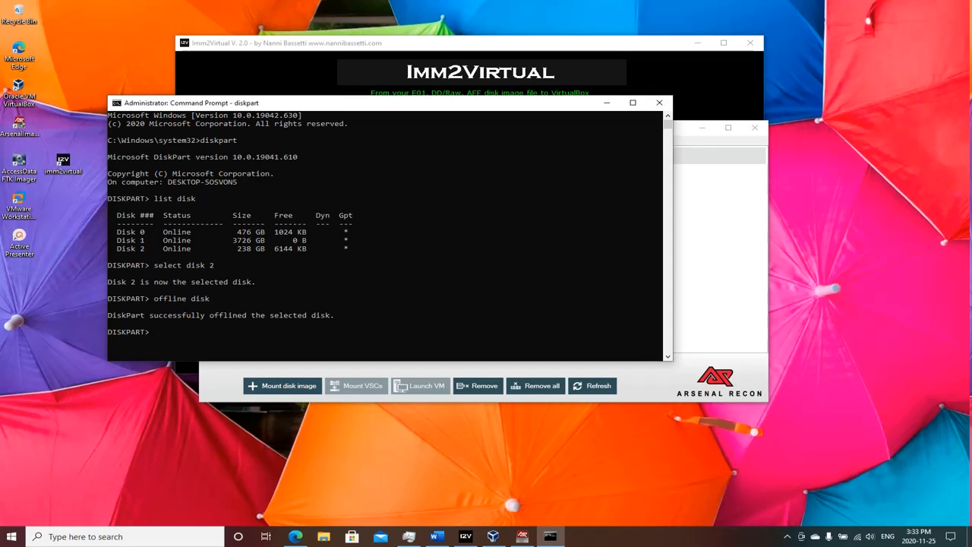
{"action": "key", "text": "alt+Tab"}
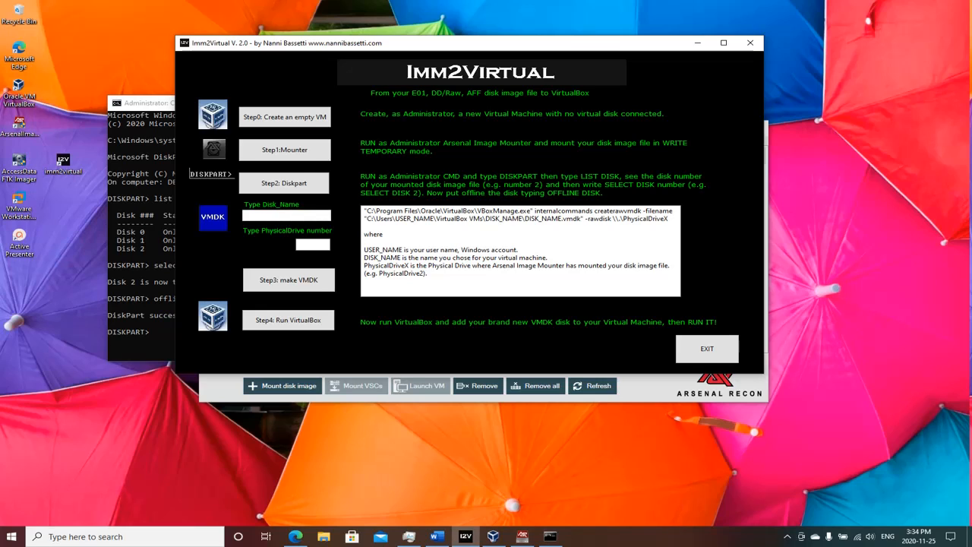
{"action": "left_click", "coordinate": [286, 216]}
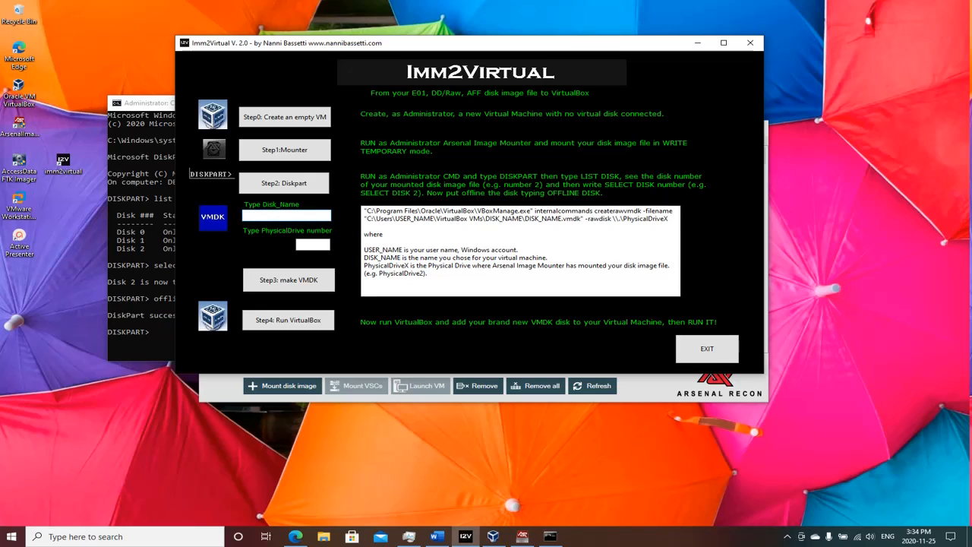
{"action": "type", "text": "pav"}
{"action": "type", "text": "2"}
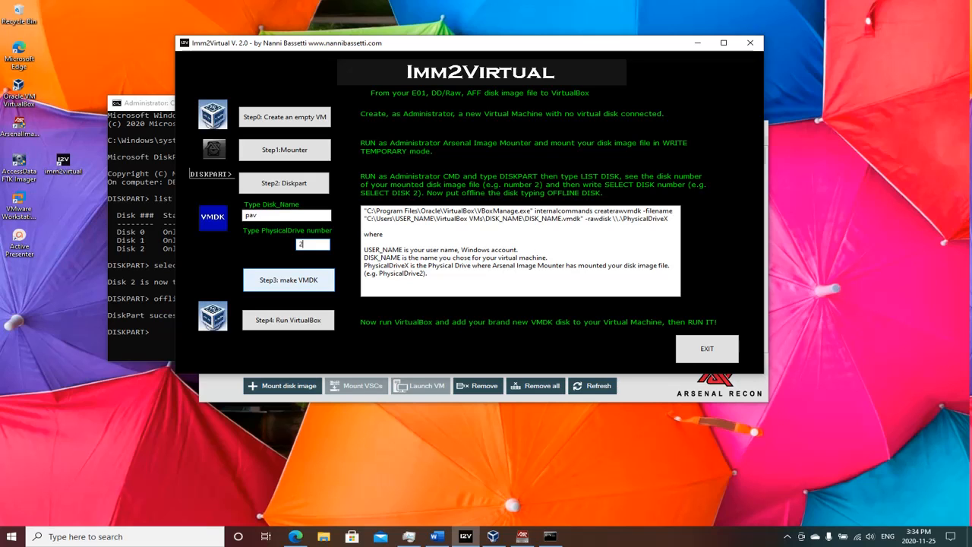
{"action": "left_click", "coordinate": [289, 280]}
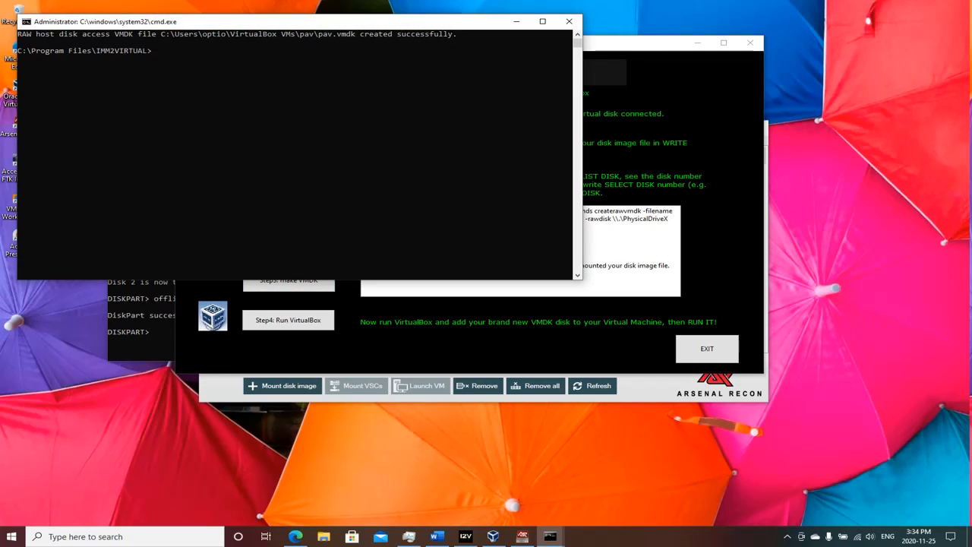
{"action": "left_click_drag", "start_coordinate": [300, 21], "coordinate": [312, 64]}
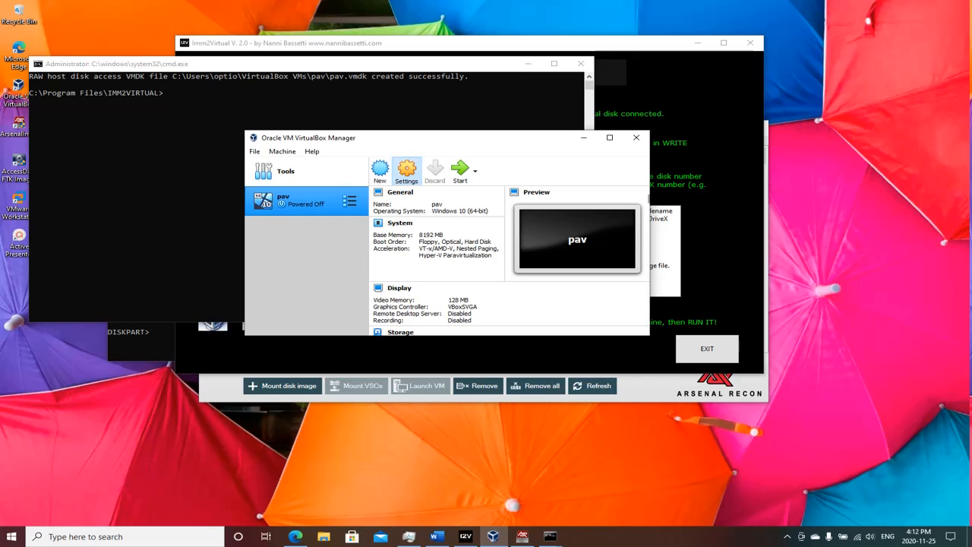
- In VirtualBox, attach the pav.vmdk hard disk from the pav folder to the pav machine's SATA controller and save the settings
{"action": "left_click", "coordinate": [406, 171]}
{"action": "left_click", "coordinate": [298, 175]}
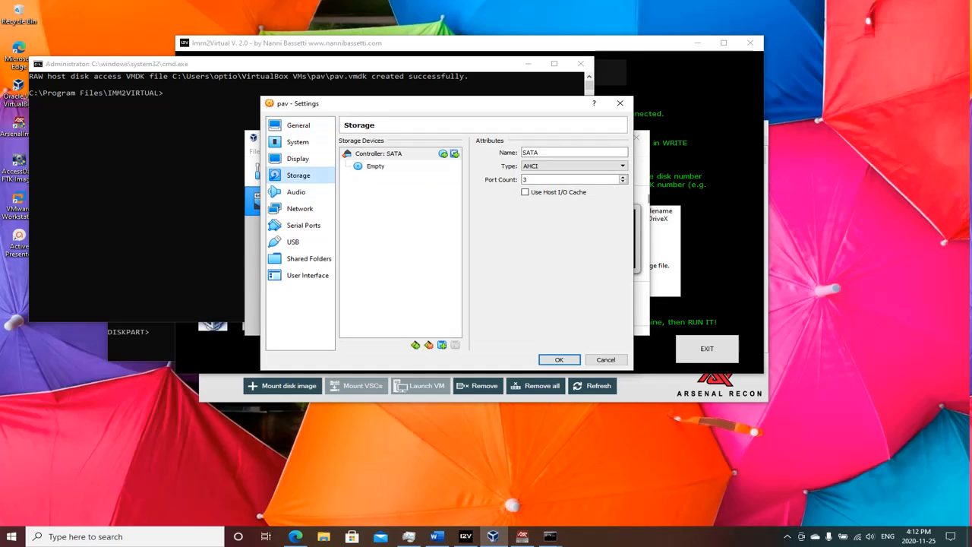
{"action": "left_click", "coordinate": [454, 153]}
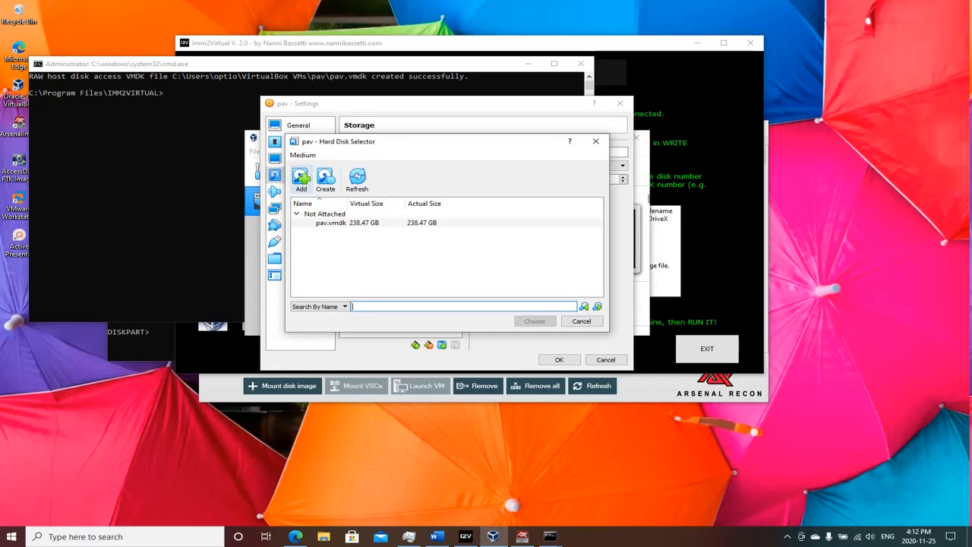
{"action": "left_click", "coordinate": [301, 179]}
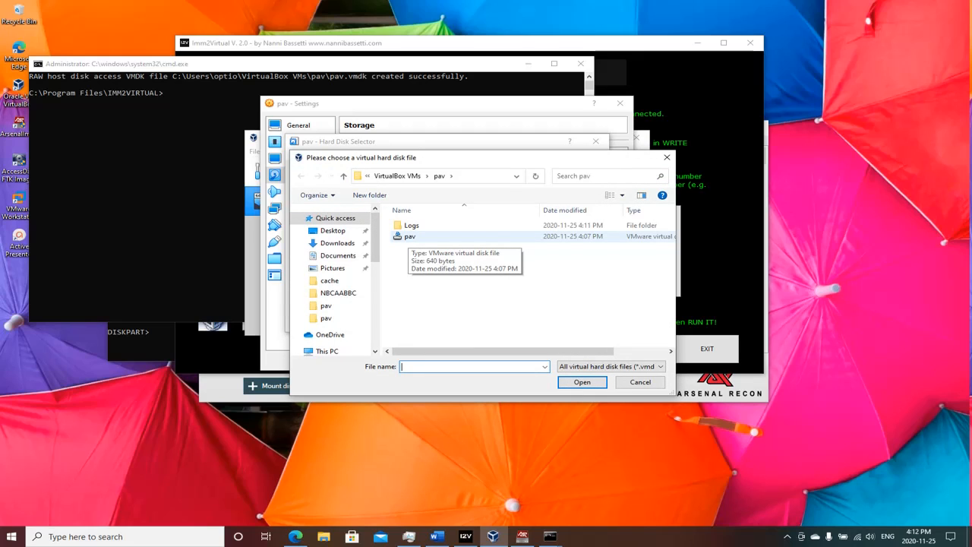
{"action": "left_click", "coordinate": [409, 237]}
{"action": "left_click", "coordinate": [583, 382]}
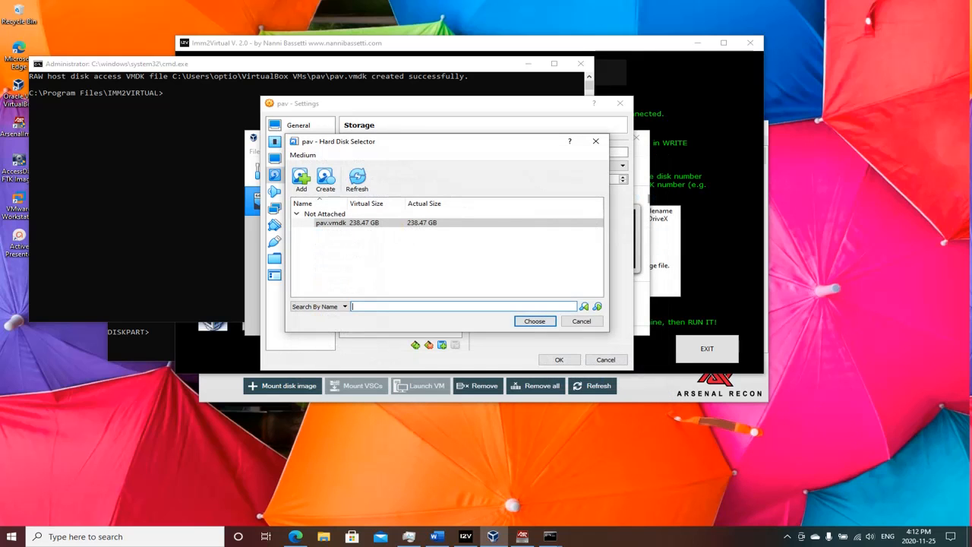
{"action": "left_click", "coordinate": [535, 321]}
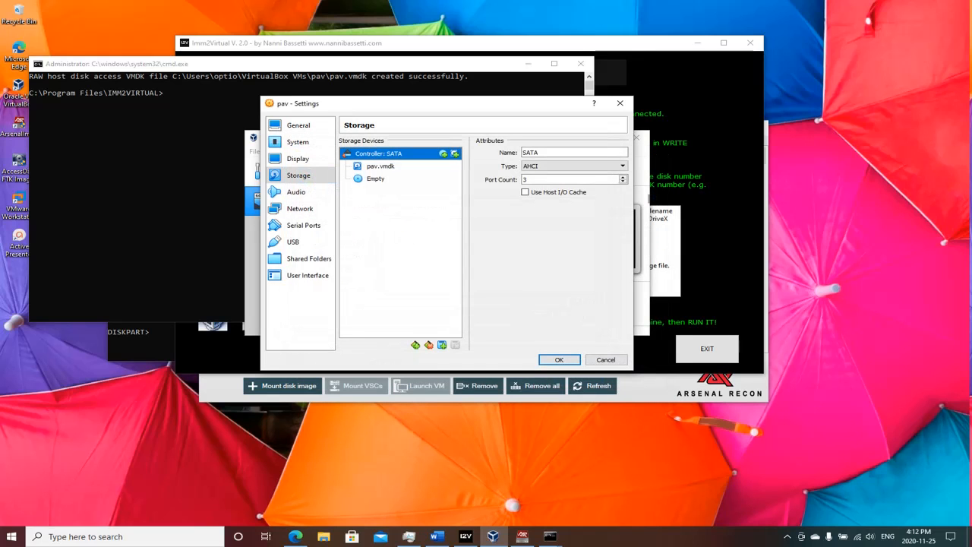
{"action": "left_click", "coordinate": [560, 359]}
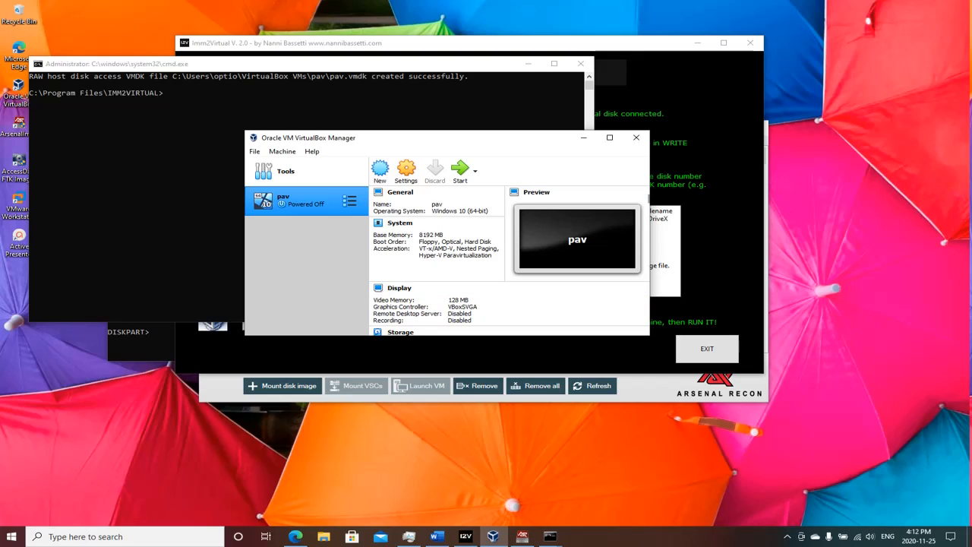
- Try to boot the pav virtual machine from the attached disk, and power it off
{"action": "left_click", "coordinate": [460, 171]}
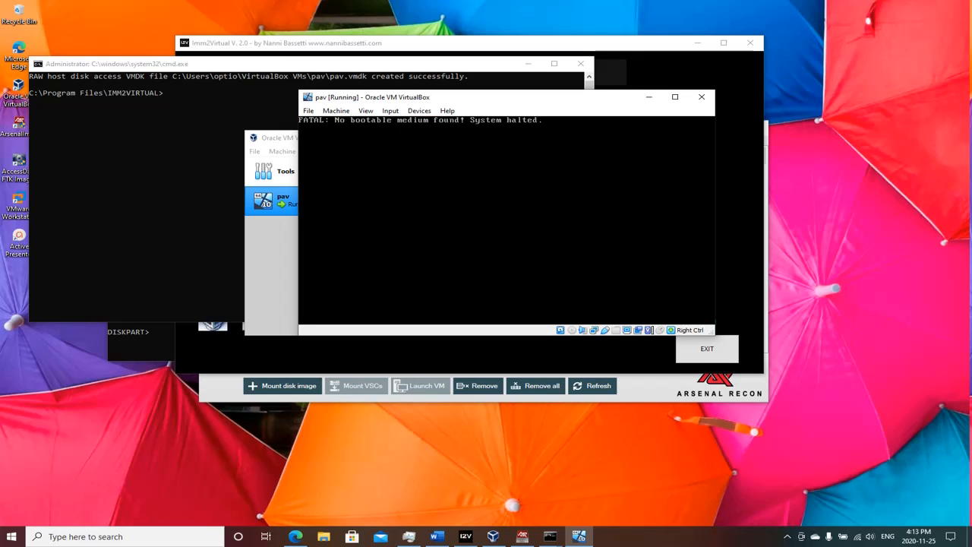
{"action": "left_click", "coordinate": [701, 96]}
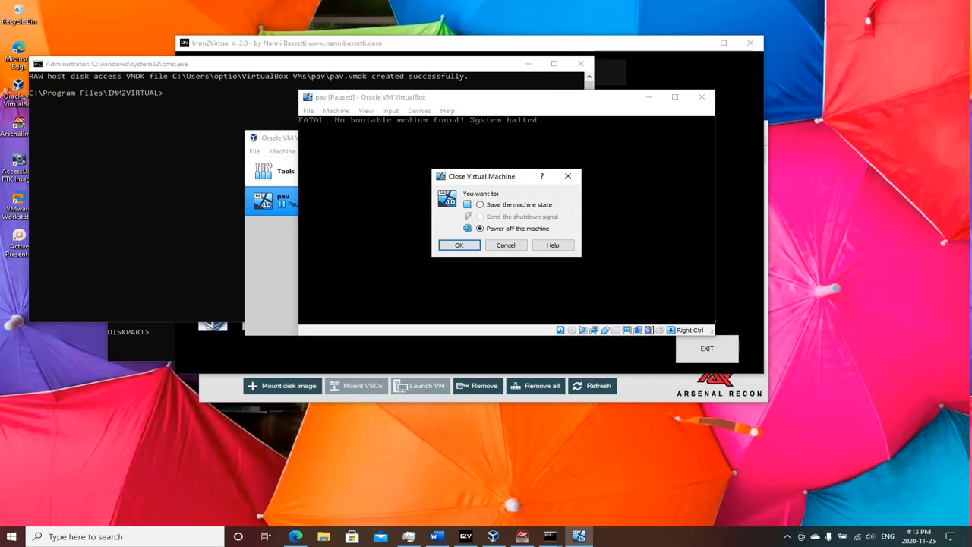
{"action": "key", "text": "Return"}
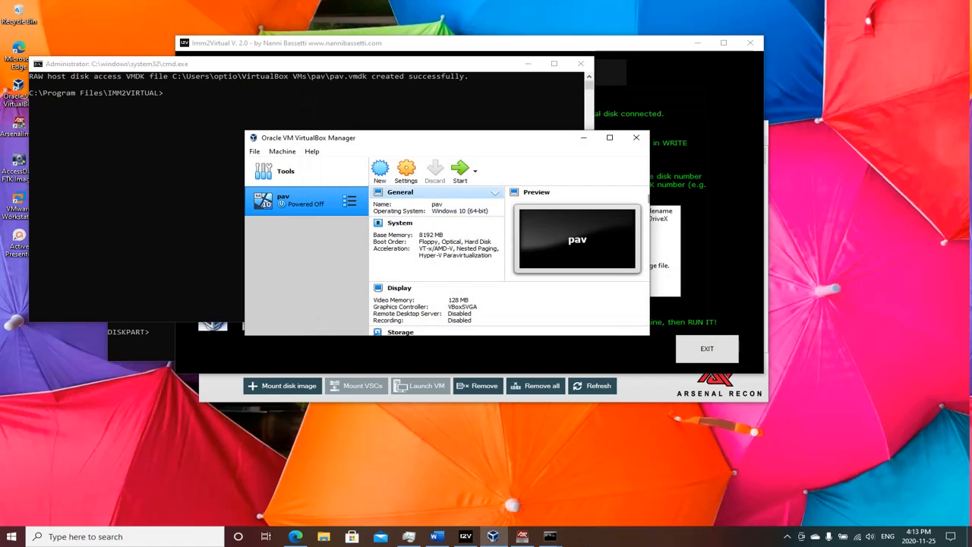
- Enable EFI and assign 2 processors in the pav machine's system settings, and start the machine
{"action": "left_click", "coordinate": [407, 171]}
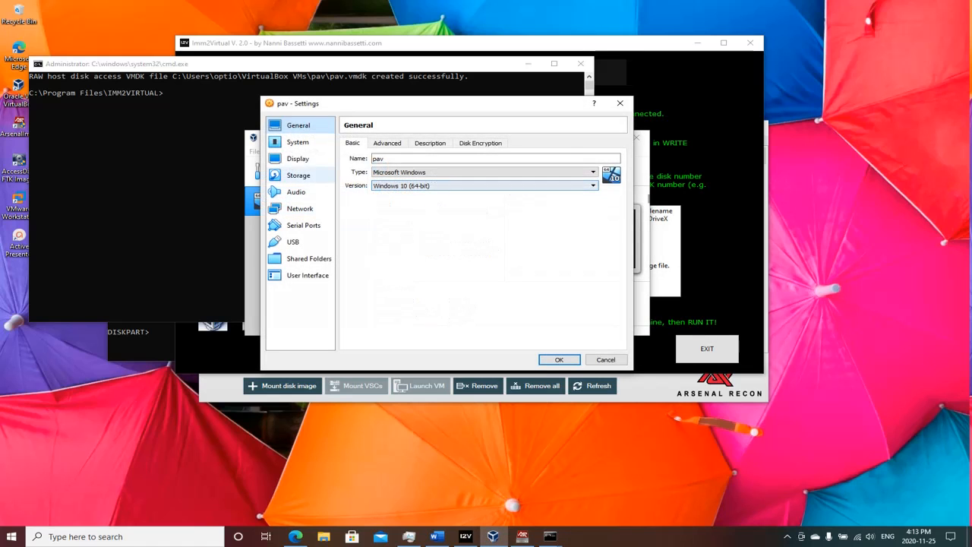
{"action": "left_click", "coordinate": [298, 142]}
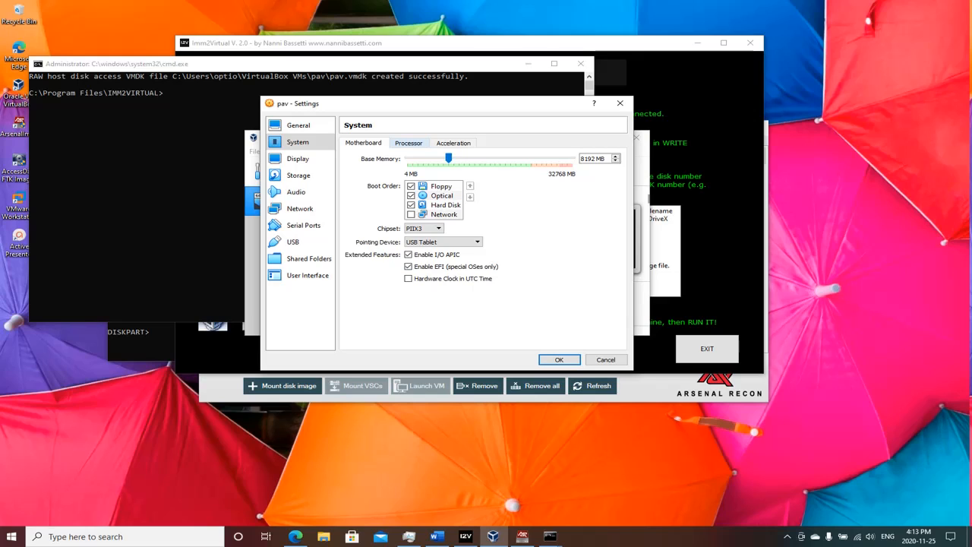
{"action": "left_click", "coordinate": [408, 143]}
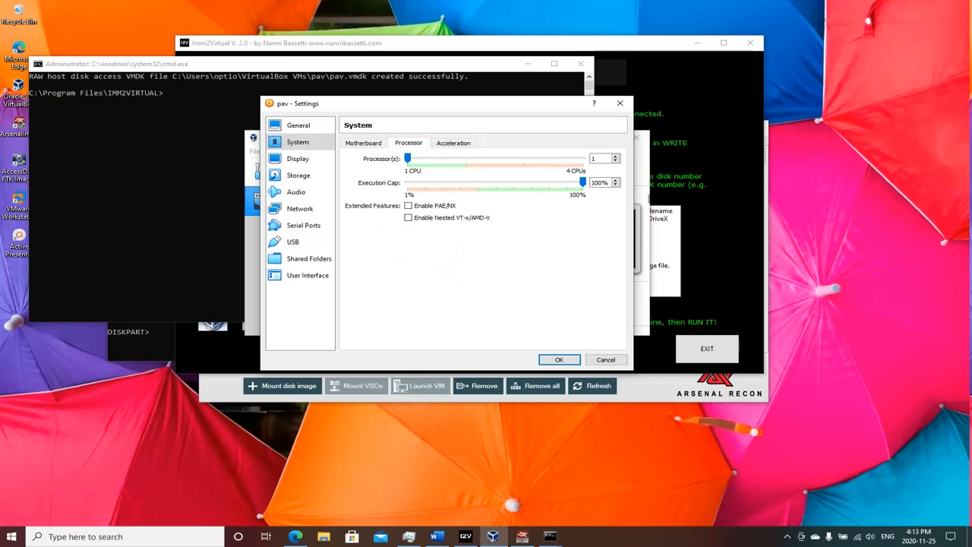
{"action": "left_click_drag", "start_coordinate": [408, 158], "coordinate": [466, 158]}
{"action": "left_click", "coordinate": [559, 359]}
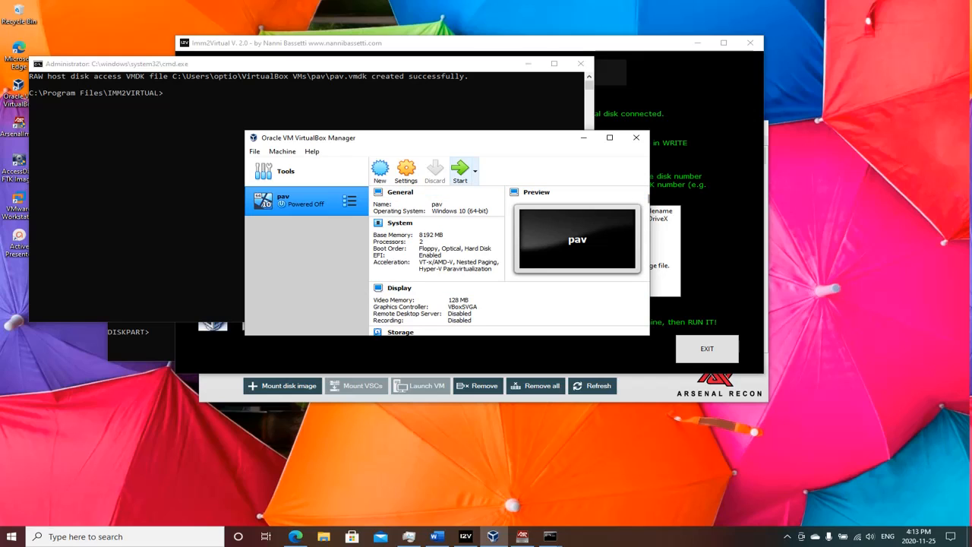
{"action": "left_click", "coordinate": [461, 171]}
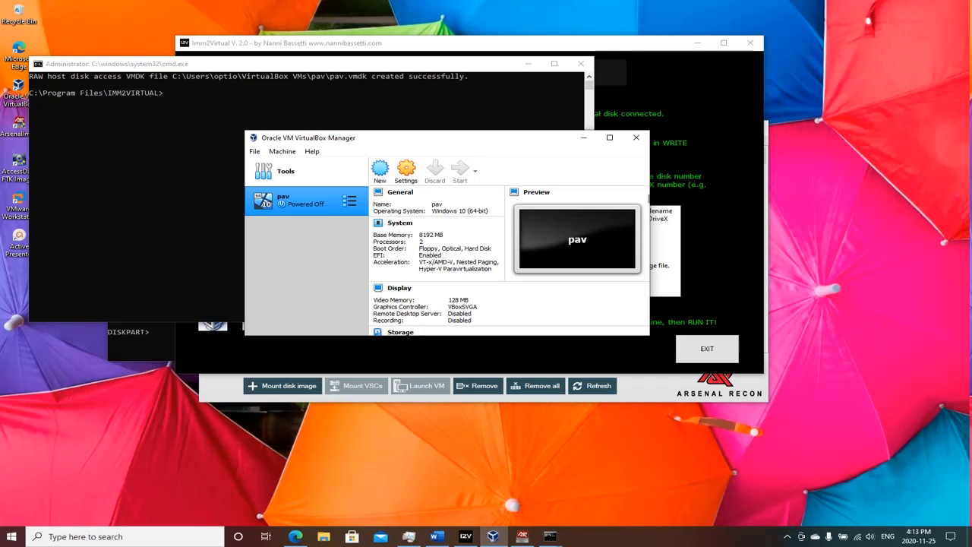